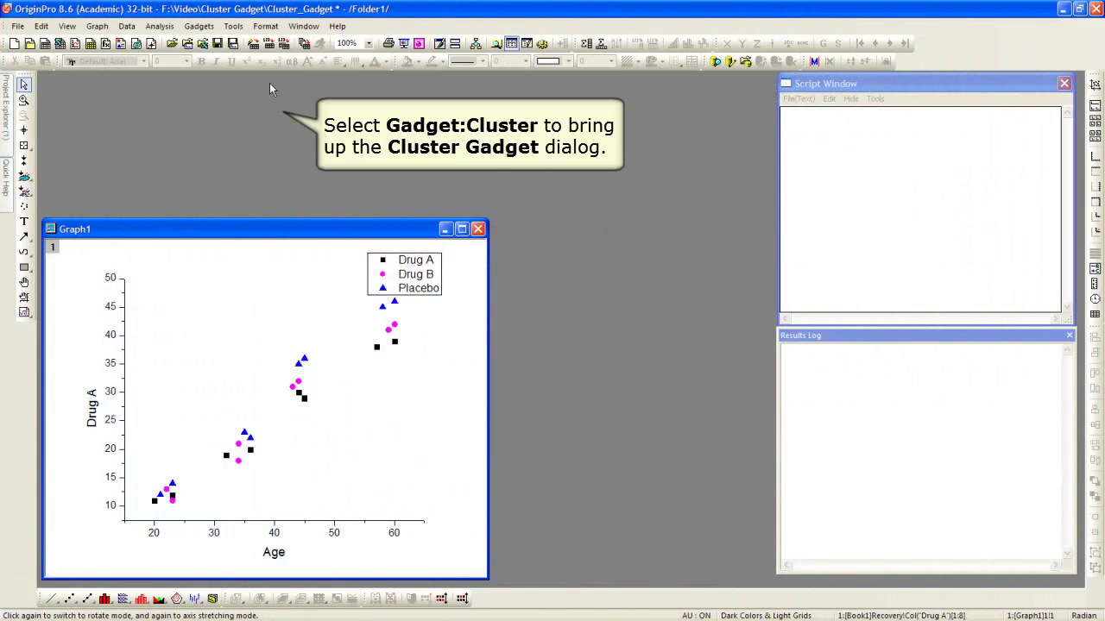
Step: Add a Cluster gadget with a Circle-shaped ROI to Graph1 and select the region
{"action": "left_click", "coordinate": [200, 26]}
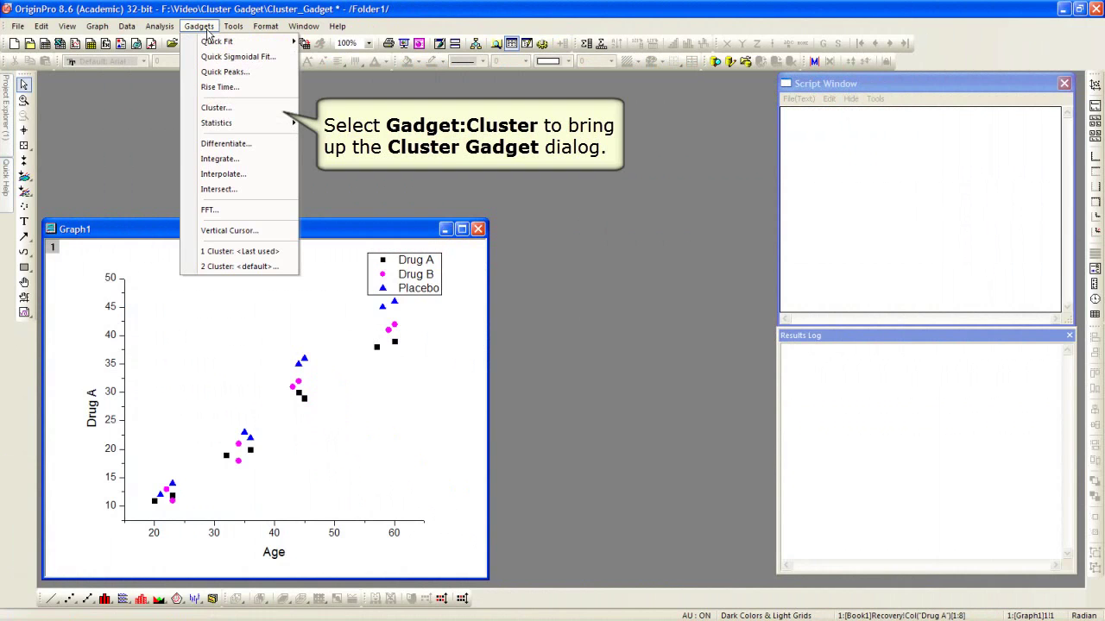
{"action": "left_click", "coordinate": [268, 109]}
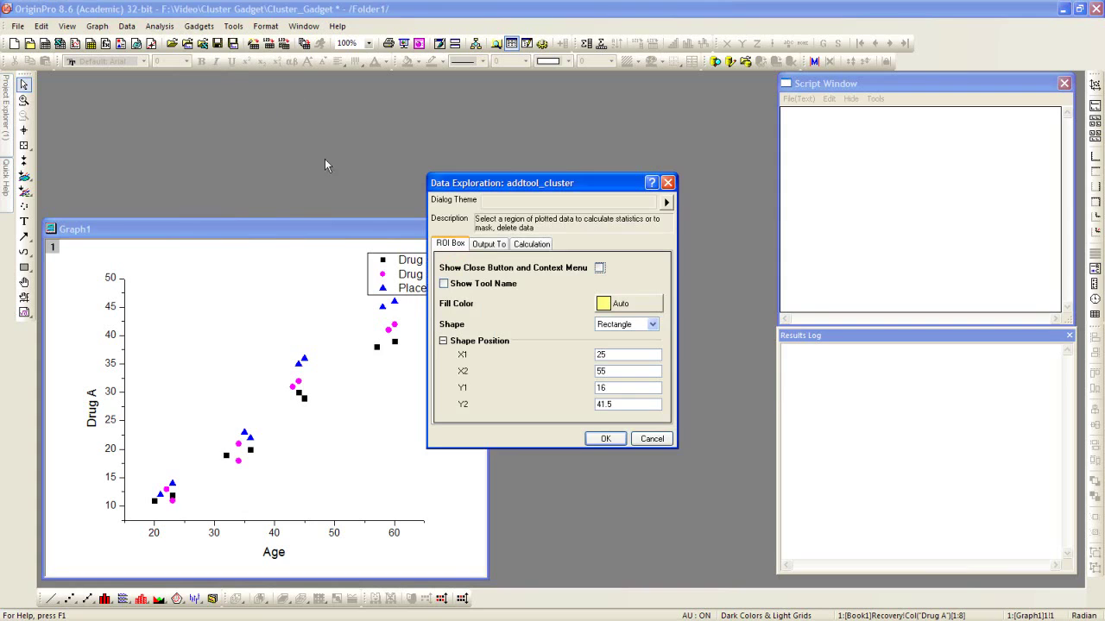
{"action": "left_click", "coordinate": [625, 327]}
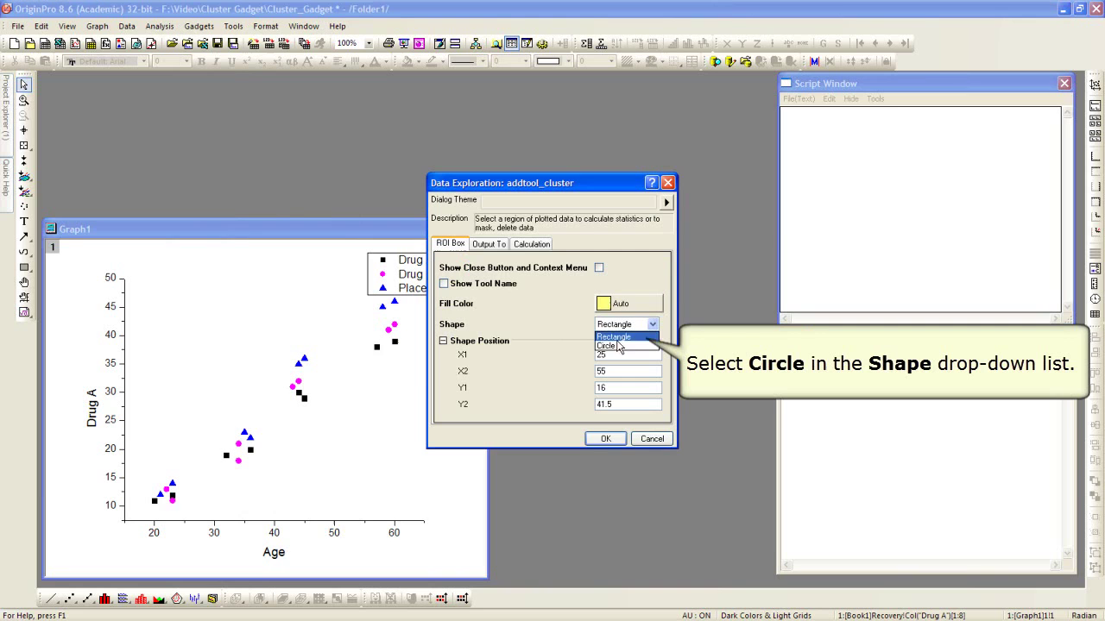
{"action": "left_click", "coordinate": [618, 346]}
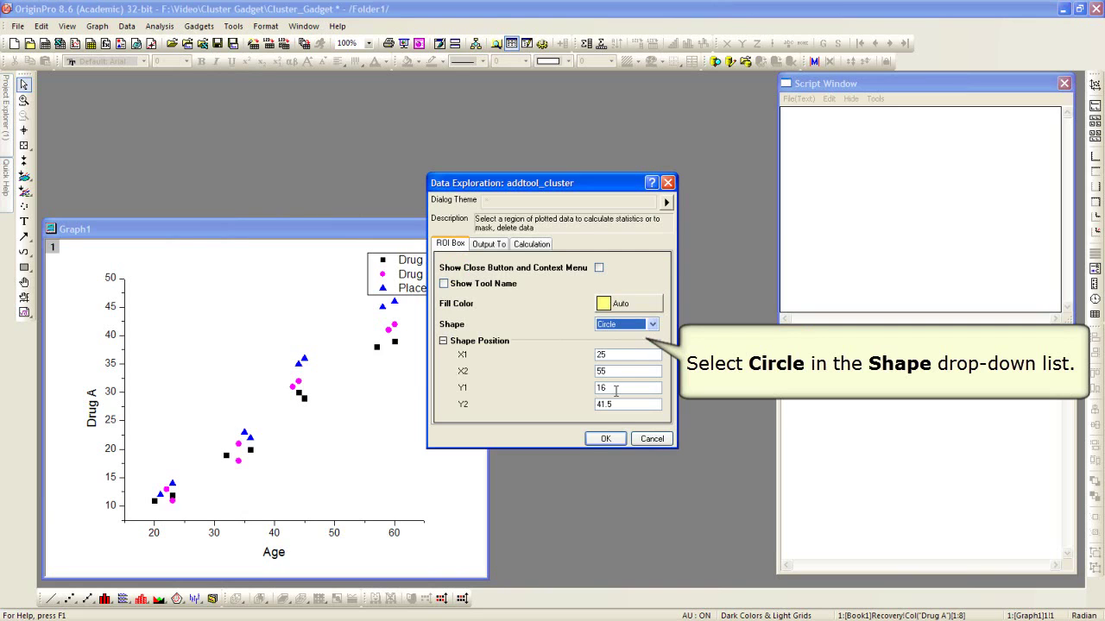
{"action": "left_click", "coordinate": [615, 437]}
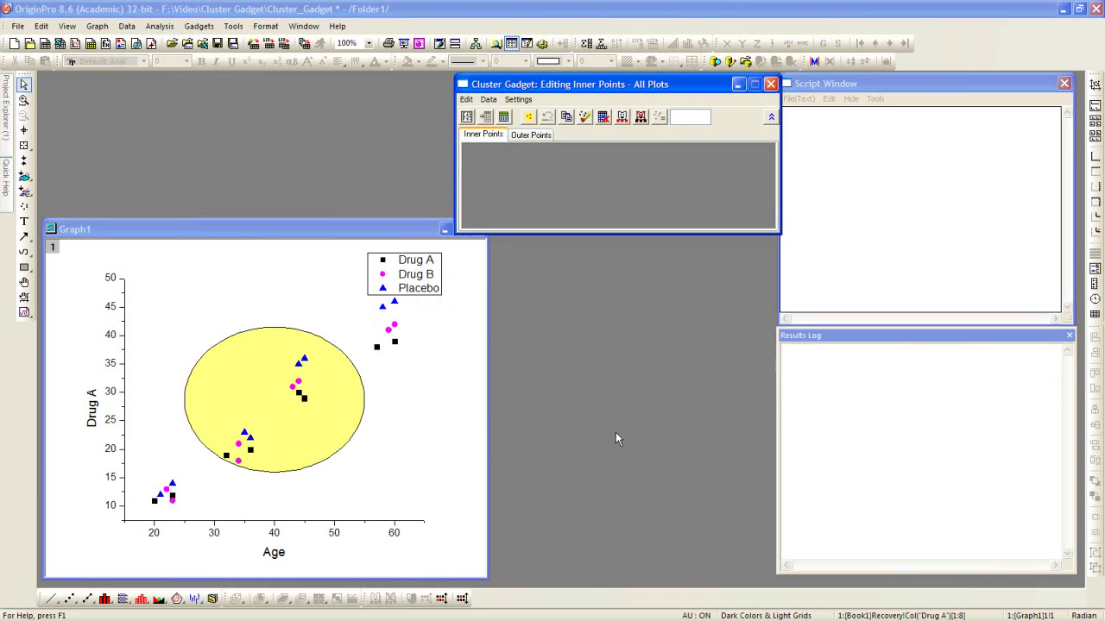
{"action": "left_click", "coordinate": [275, 399]}
Step: Shrink the circle over the Age 44 points to enclose 6 points, then output the statistics report
{"action": "left_click_drag", "start_coordinate": [275, 399], "coordinate": [277, 412]}
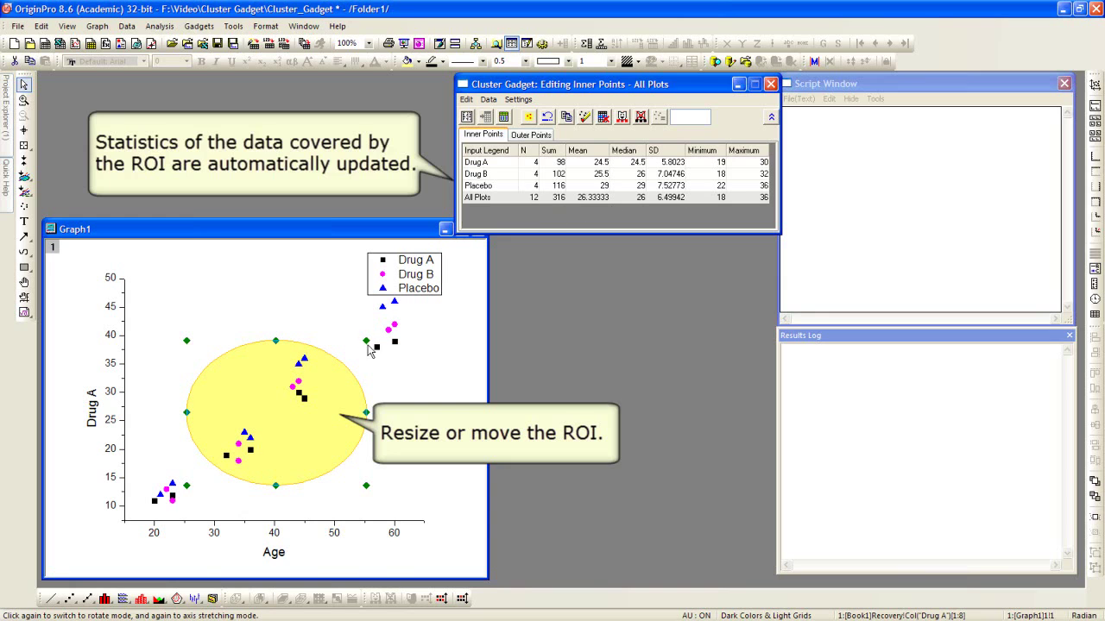
{"action": "left_click_drag", "start_coordinate": [367, 341], "coordinate": [290, 403]}
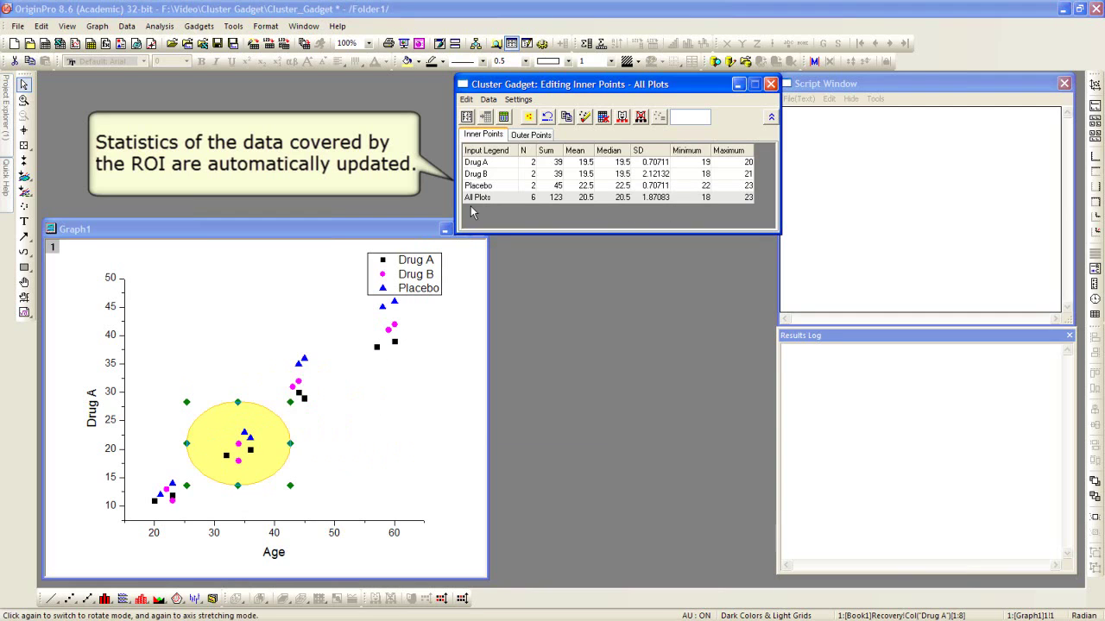
{"action": "left_click_drag", "start_coordinate": [239, 449], "coordinate": [295, 378]}
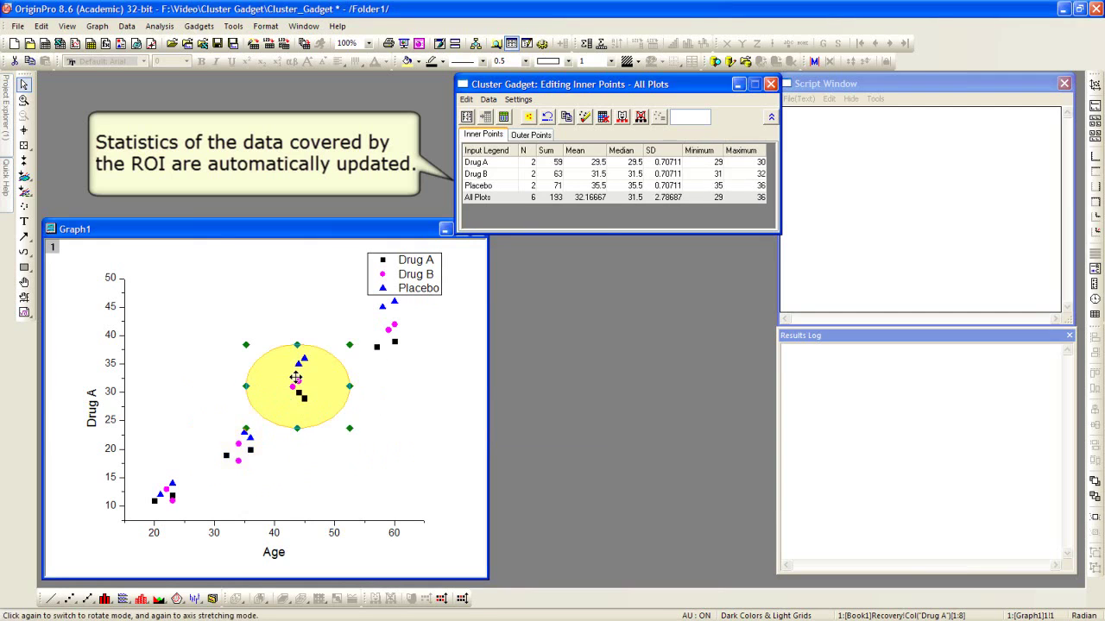
{"action": "left_click", "coordinate": [466, 122]}
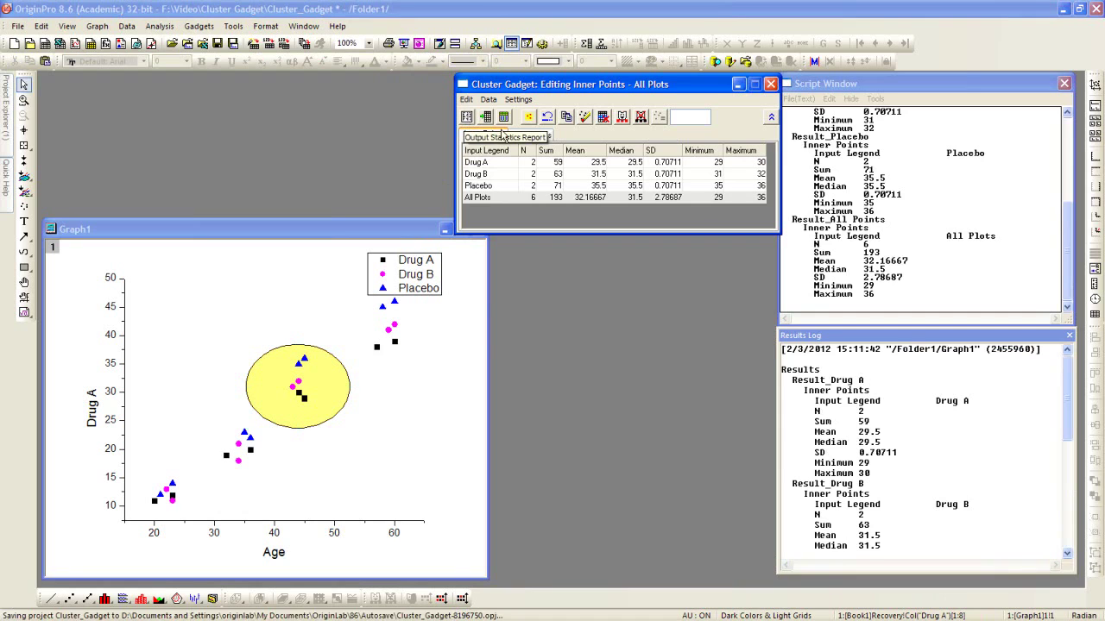
Step: Review the All Plots inner statistics (N 6, sum 193, mean 32.16667) in Script Window and Results Log
{"action": "left_click", "coordinate": [945, 216]}
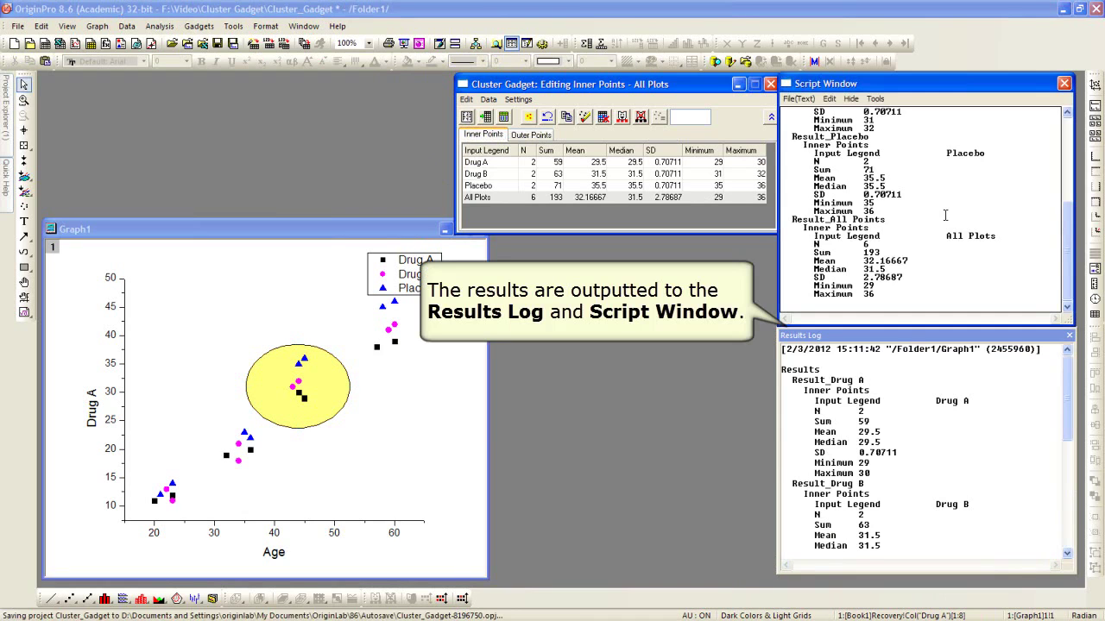
{"action": "left_click", "coordinate": [969, 381]}
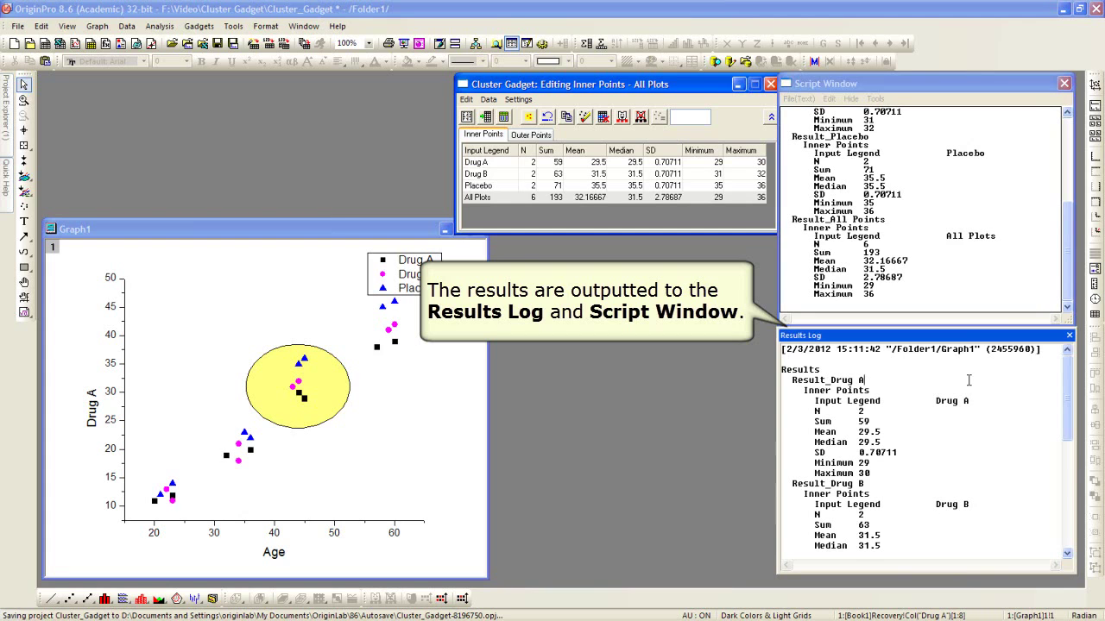
{"action": "scroll", "coordinate": [968, 381], "scroll_direction": "down", "scroll_amount": 4}
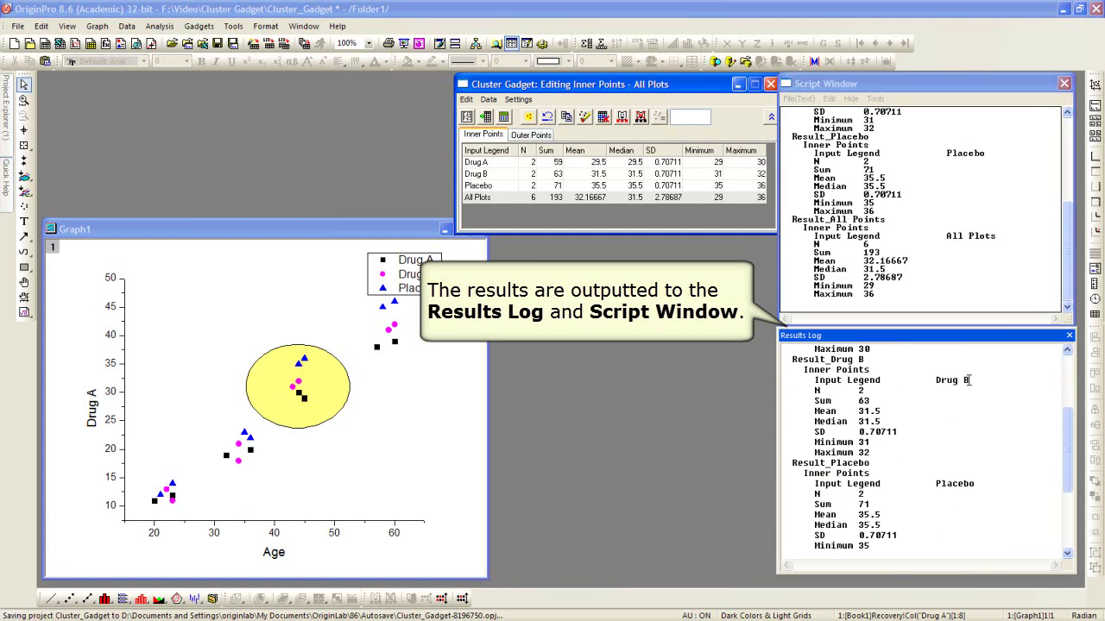
{"action": "scroll", "coordinate": [968, 381], "scroll_direction": "down", "scroll_amount": 4}
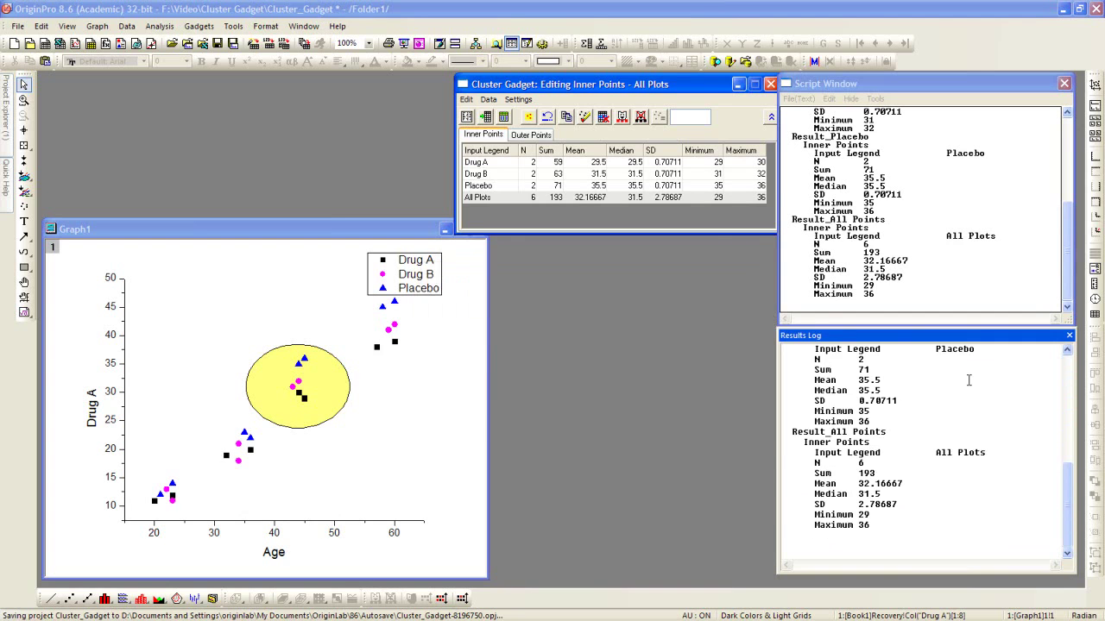
{"action": "left_click_drag", "start_coordinate": [616, 97], "coordinate": [609, 96]}
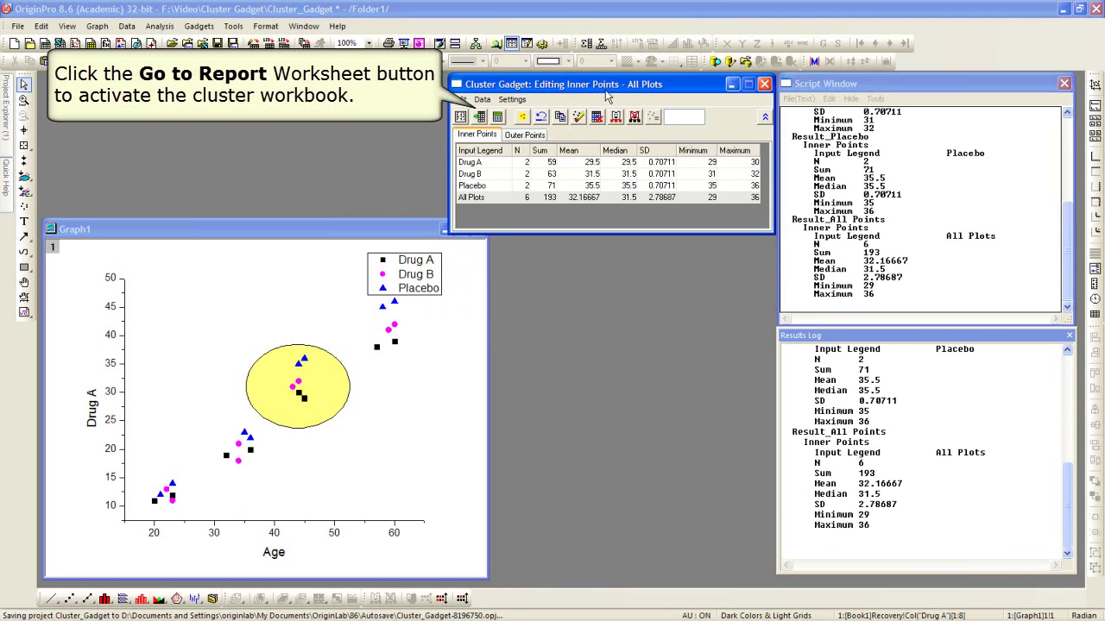
Step: Show the Cluster workbook's RegionStats sheet at full width, then return to the graph's gadget
{"action": "left_click", "coordinate": [480, 120]}
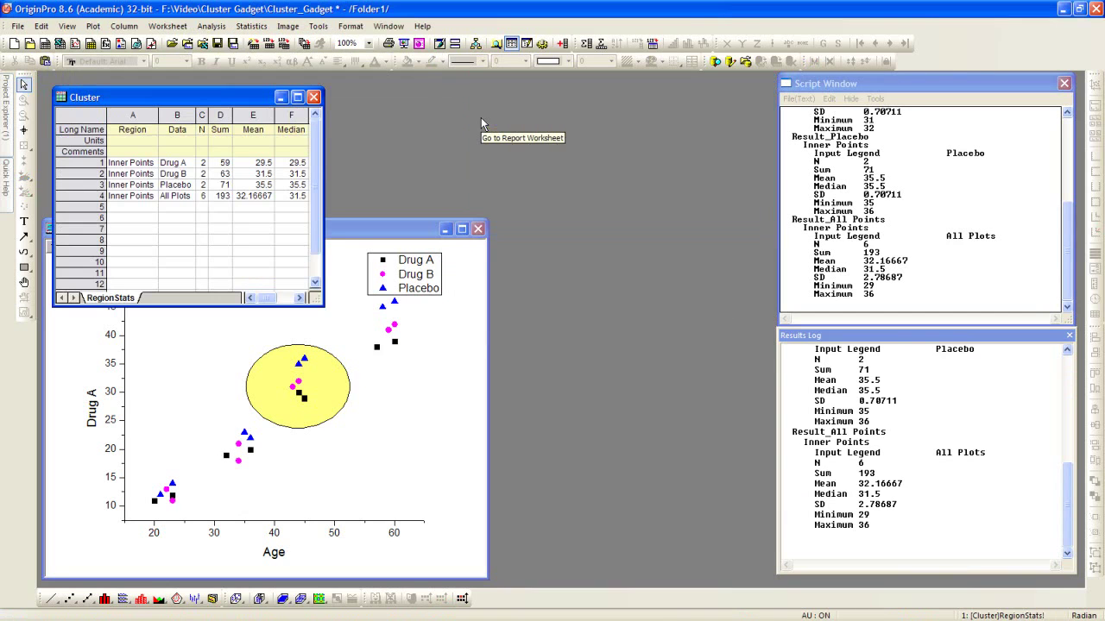
{"action": "left_click_drag", "start_coordinate": [319, 301], "coordinate": [474, 286]}
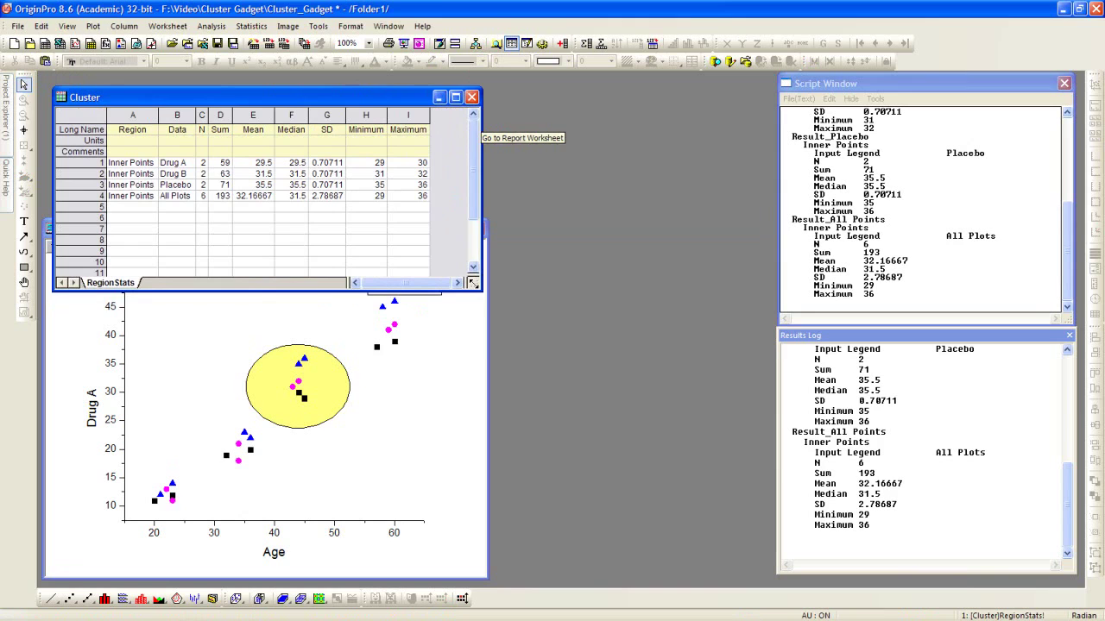
{"action": "left_click", "coordinate": [468, 340]}
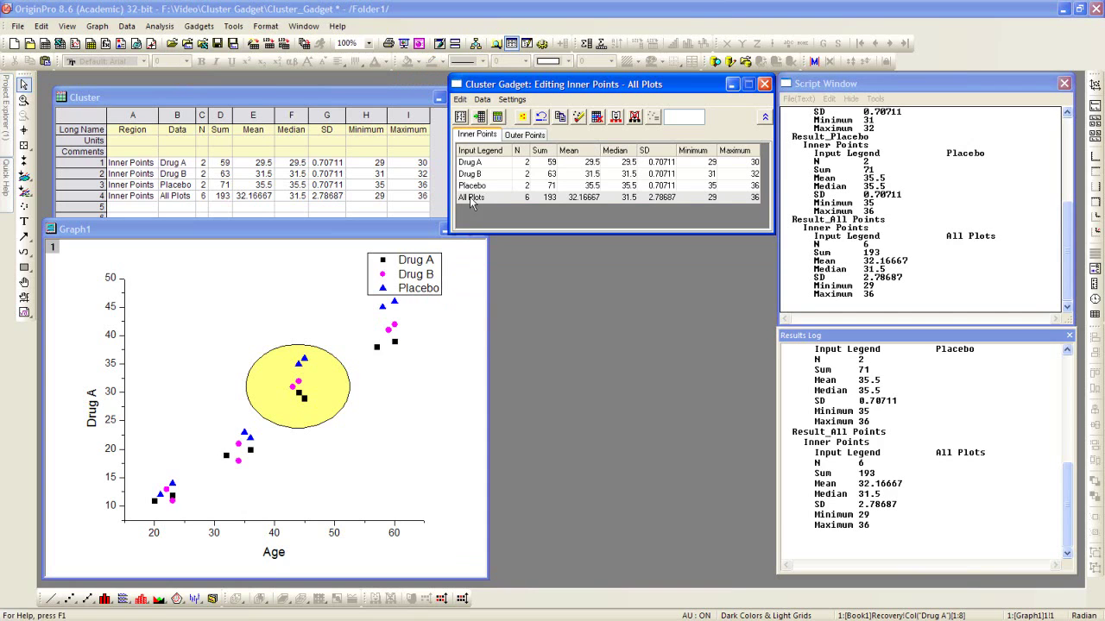
{"action": "left_click", "coordinate": [482, 100]}
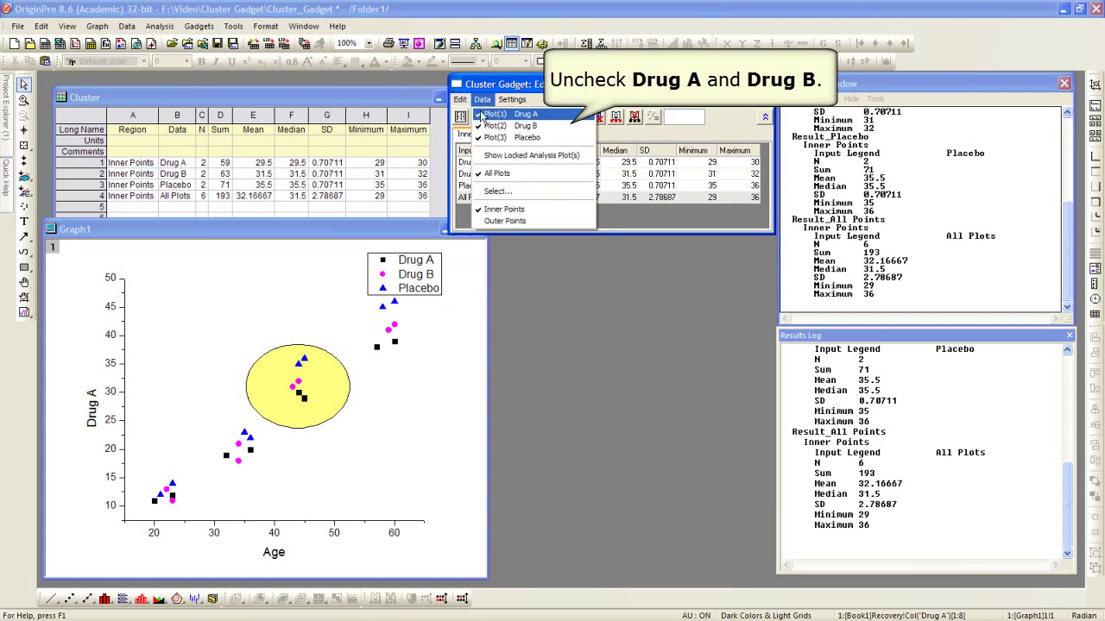
Step: Uncheck Plot(1) Drug A and Plot(2) Drug B so only Placebo is analysed
{"action": "left_click", "coordinate": [483, 117]}
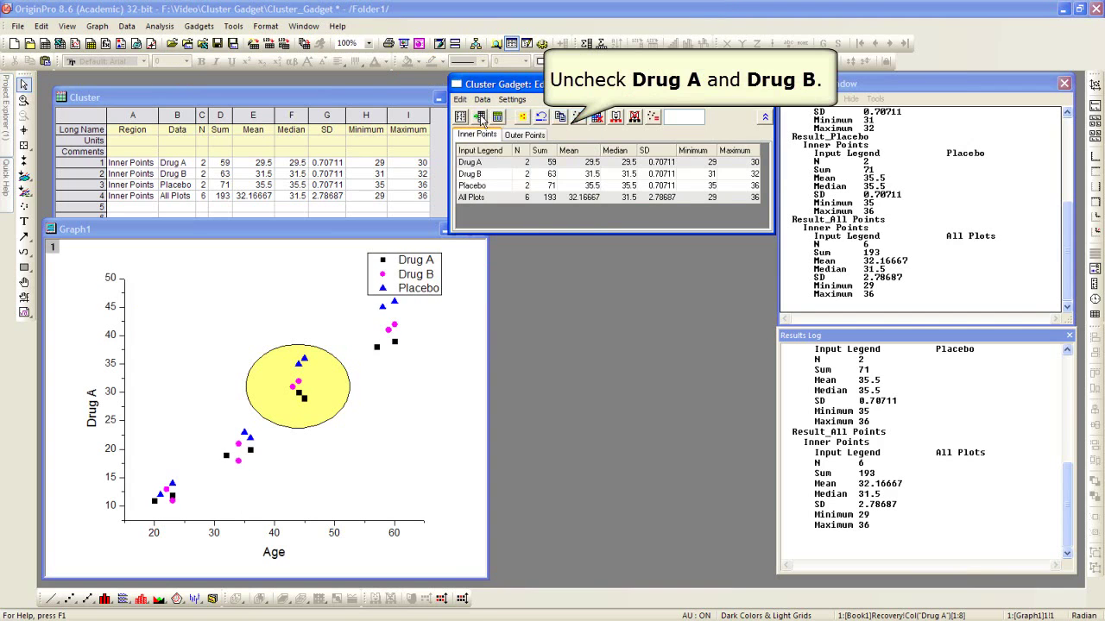
{"action": "left_click", "coordinate": [481, 101]}
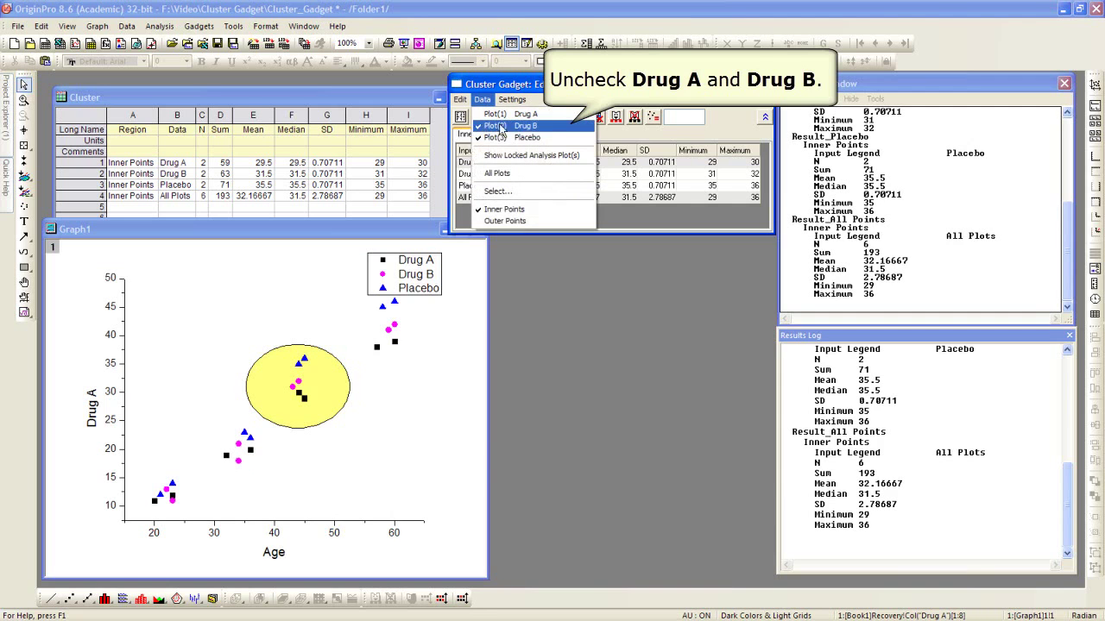
{"action": "left_click", "coordinate": [547, 127]}
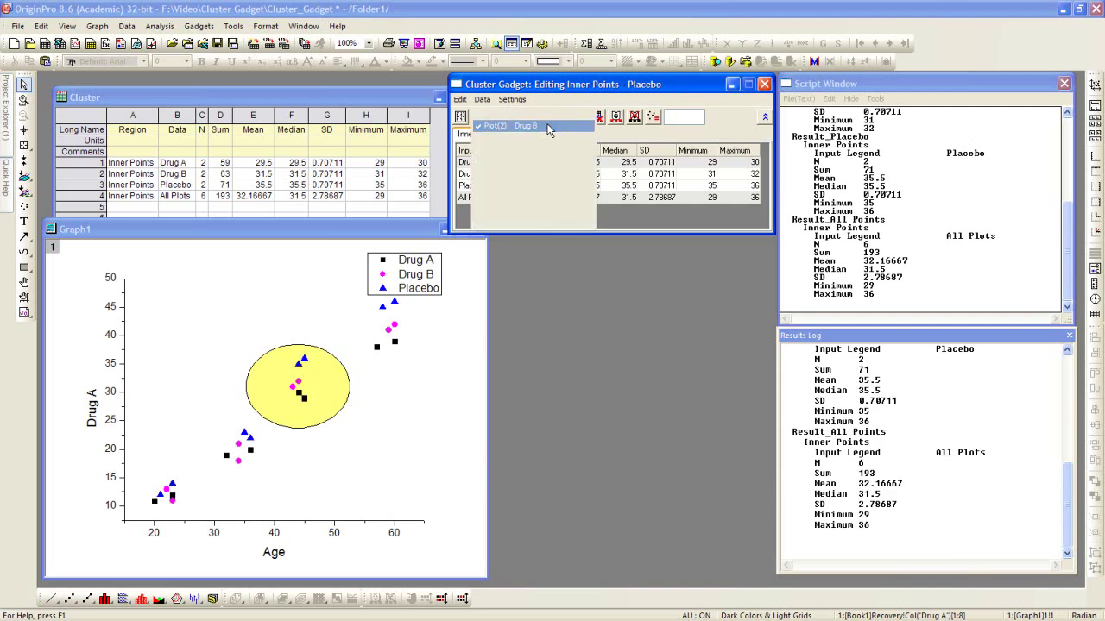
{"action": "left_click", "coordinate": [526, 162]}
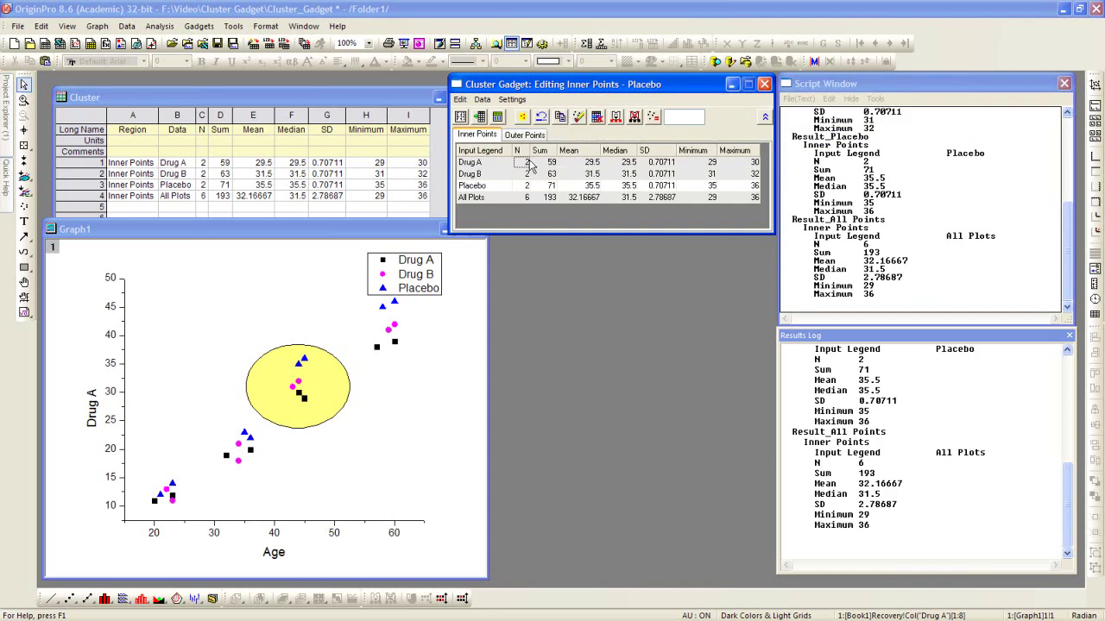
Step: Mask the Placebo points inside the circle, leaving All Plots N 4, mean 30.5
{"action": "left_click", "coordinate": [616, 118]}
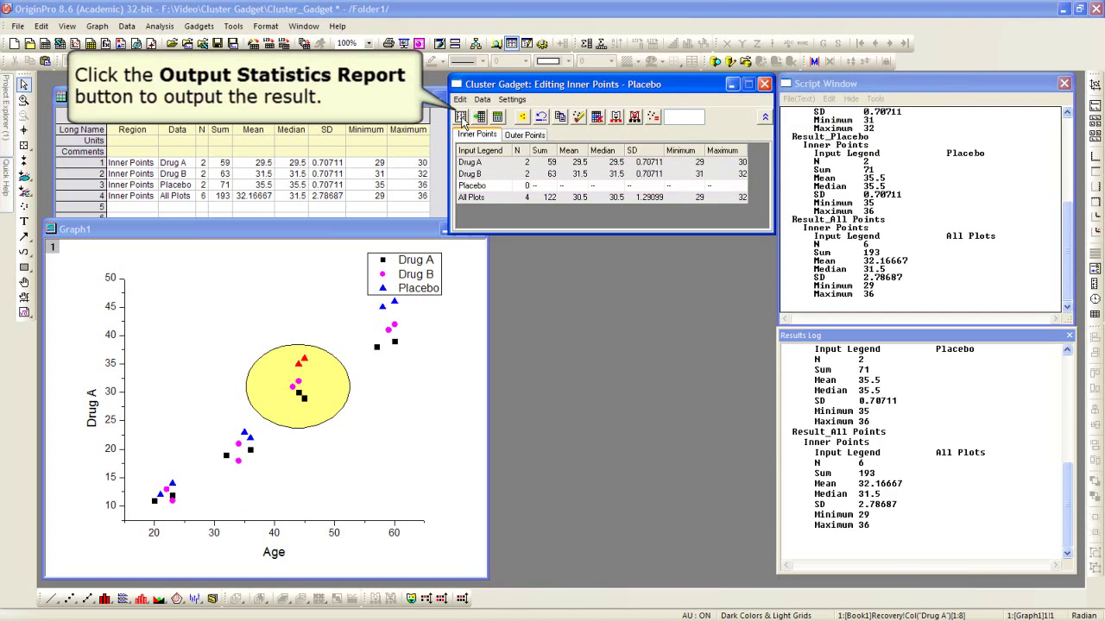
Step: Output the masked report and check Placebo N 0, All Plots N 4 in the logs and worksheet
{"action": "left_click", "coordinate": [462, 118]}
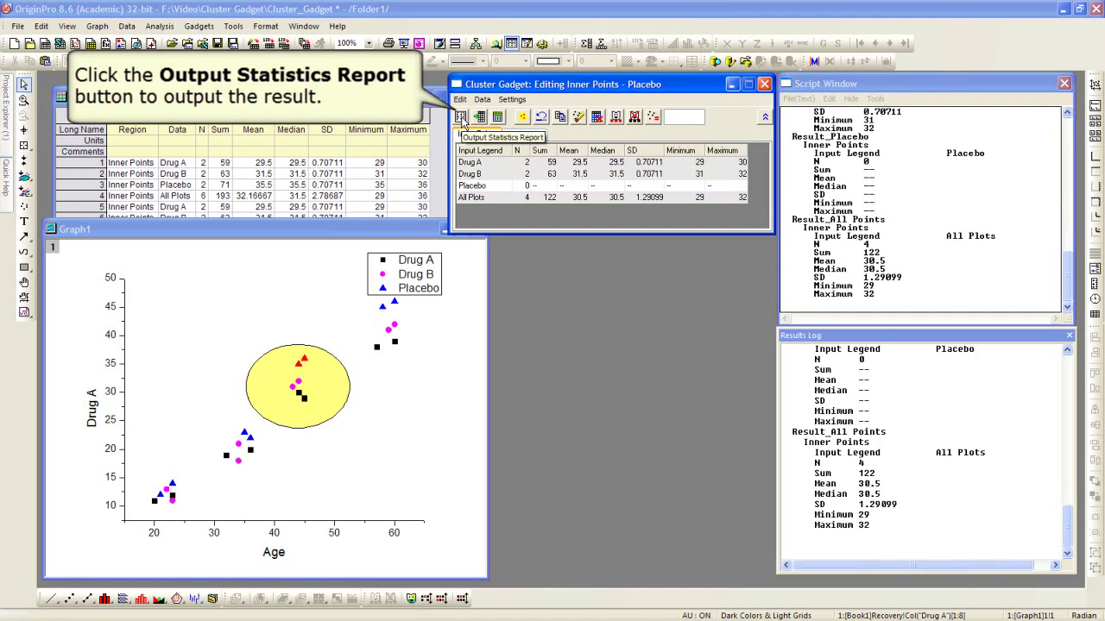
{"action": "left_click", "coordinate": [923, 218]}
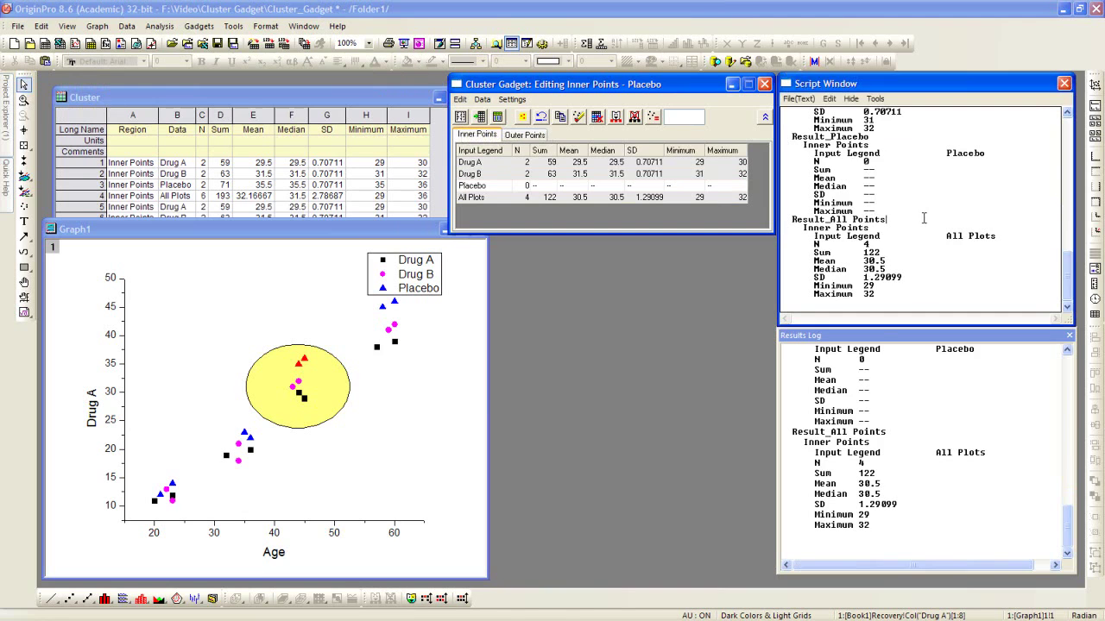
{"action": "left_click", "coordinate": [943, 399]}
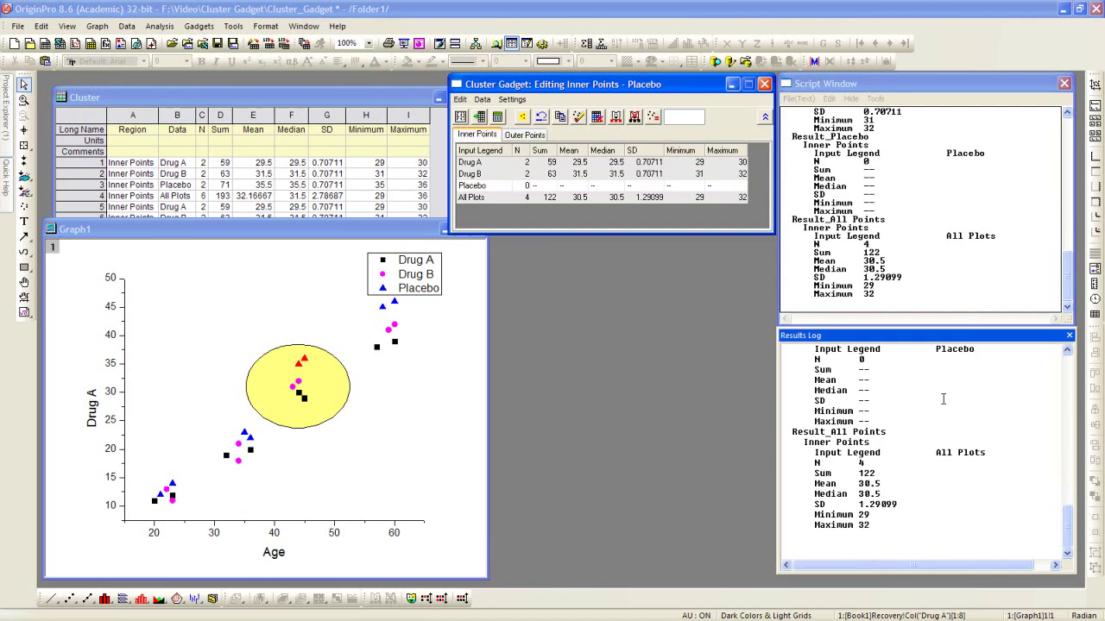
{"action": "left_click", "coordinate": [380, 112]}
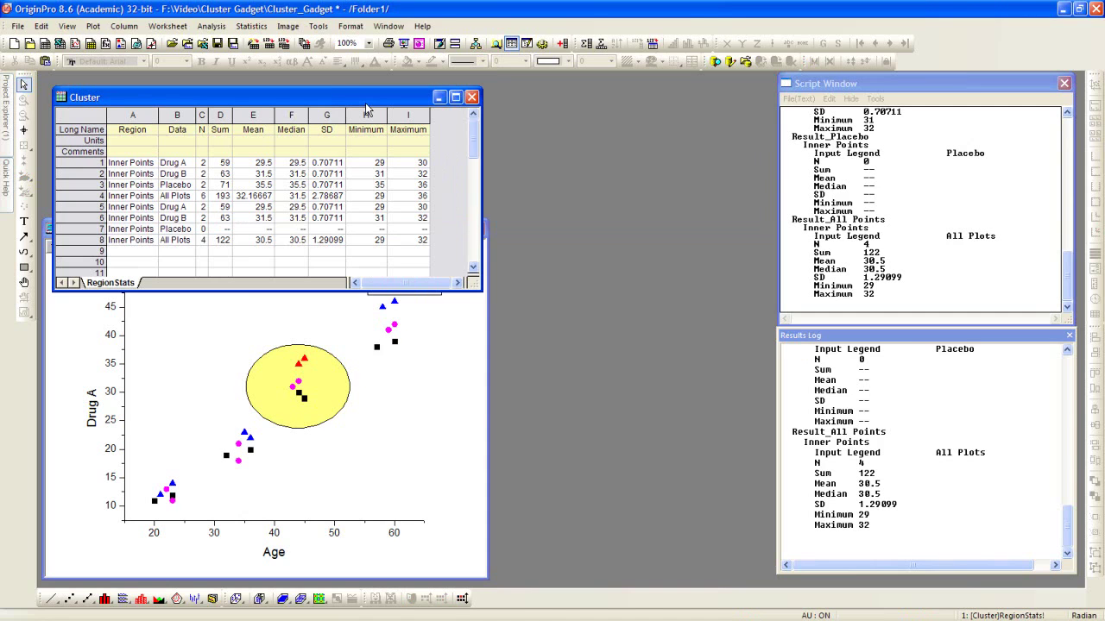
{"action": "left_click", "coordinate": [473, 299]}
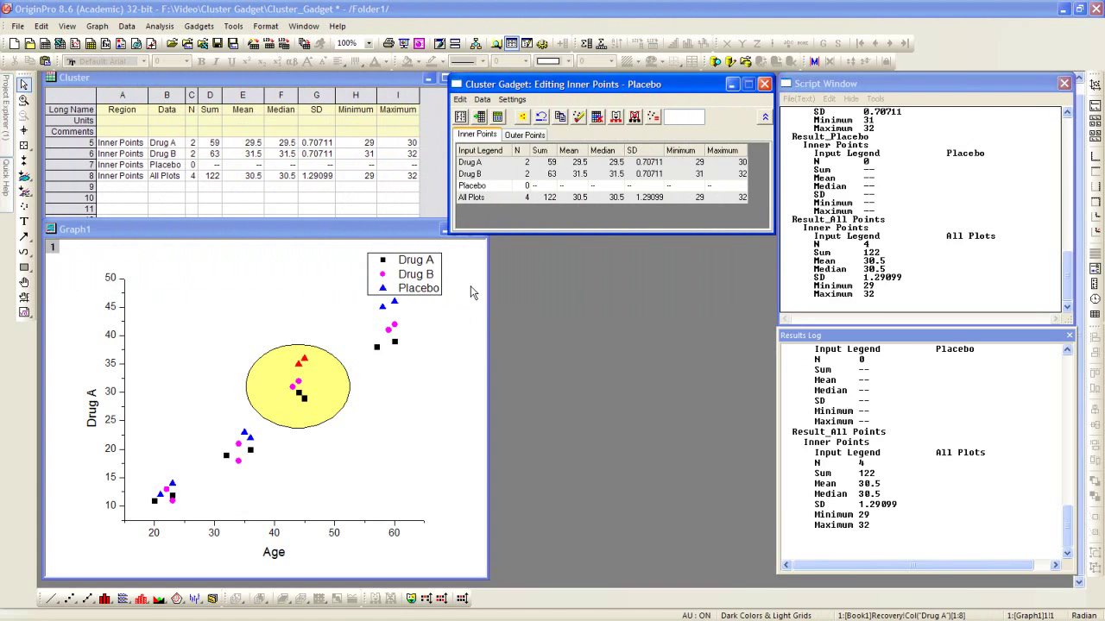
{"action": "left_click", "coordinate": [513, 100]}
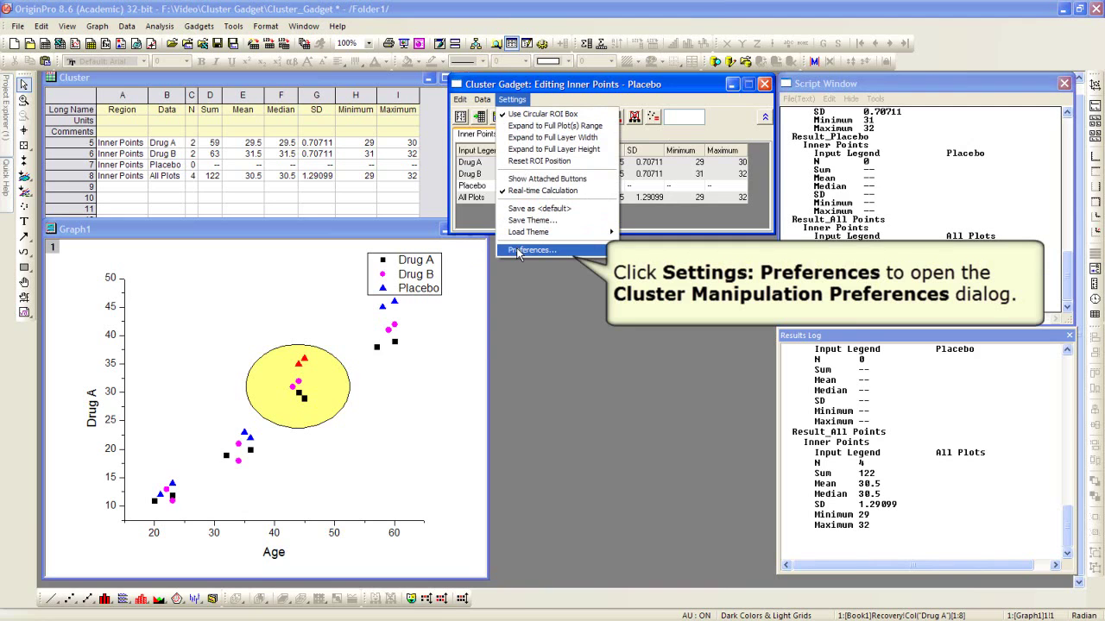
Step: Check Calculate Outer Points on the Calculation tab of the gadget's Preferences
{"action": "left_click", "coordinate": [602, 250]}
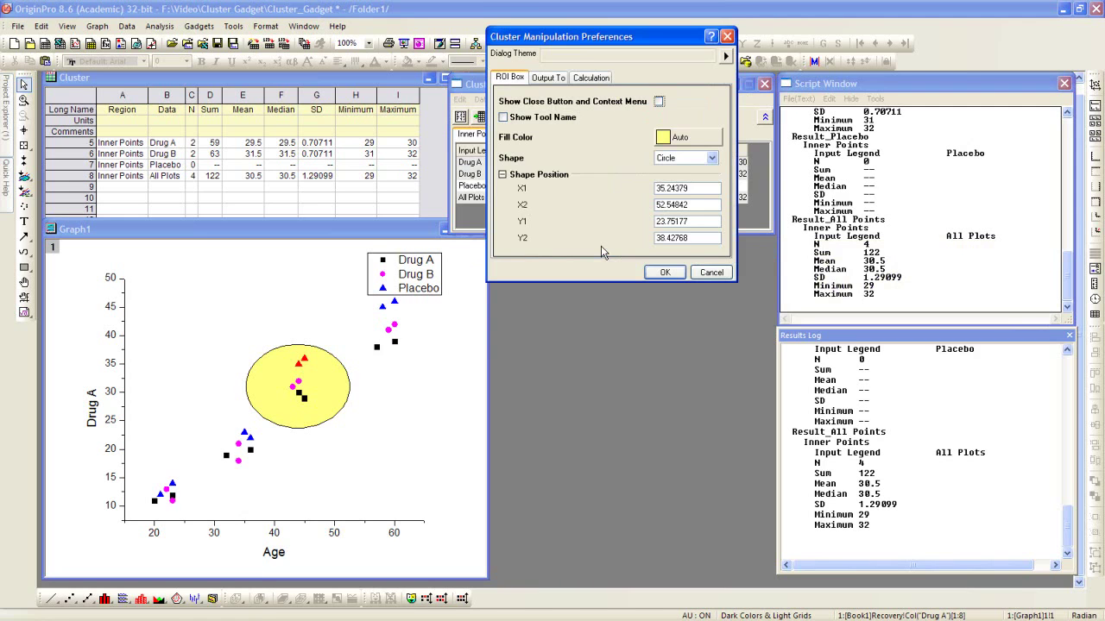
{"action": "left_click", "coordinate": [585, 79]}
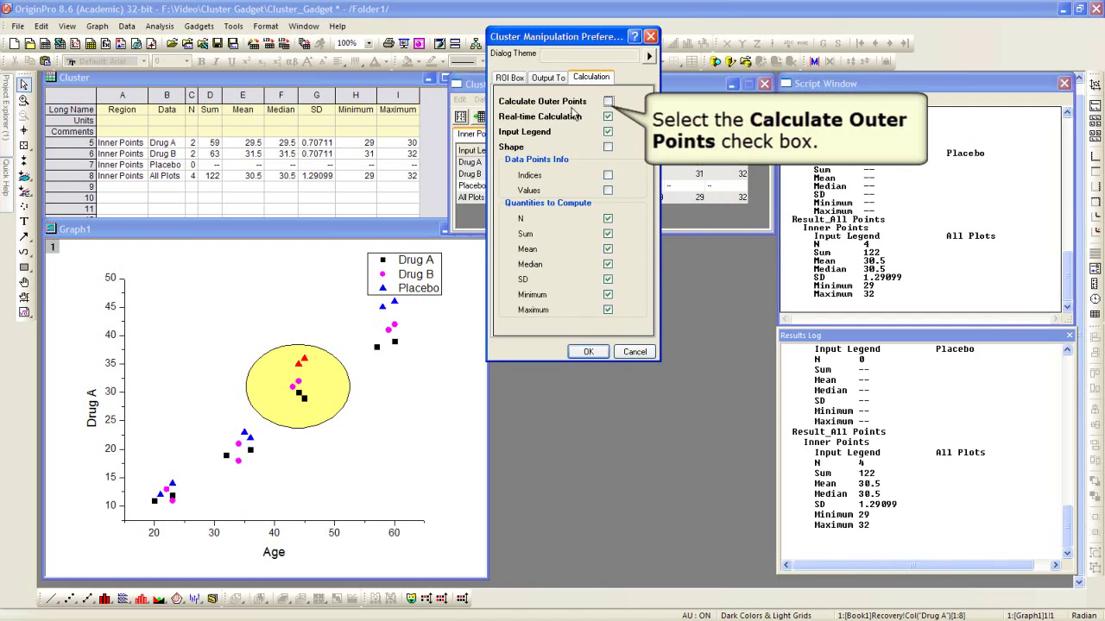
{"action": "left_click", "coordinate": [609, 102]}
{"action": "left_click", "coordinate": [594, 352]}
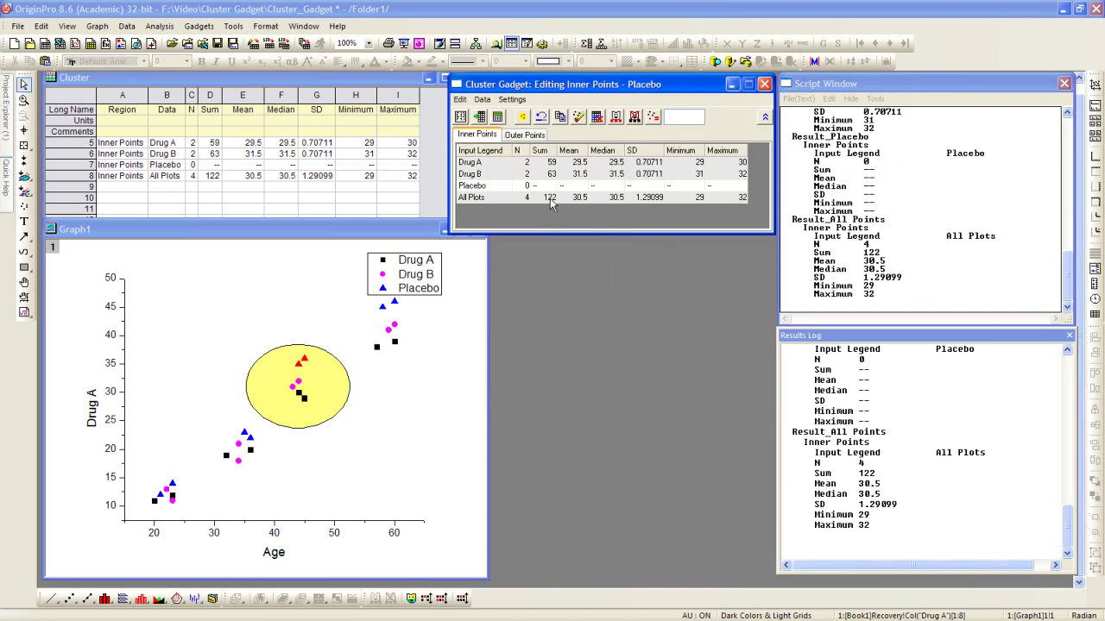
Step: Output inner and outer statistics and review All Plots outer N 18, mean 24.83333
{"action": "left_click", "coordinate": [525, 136]}
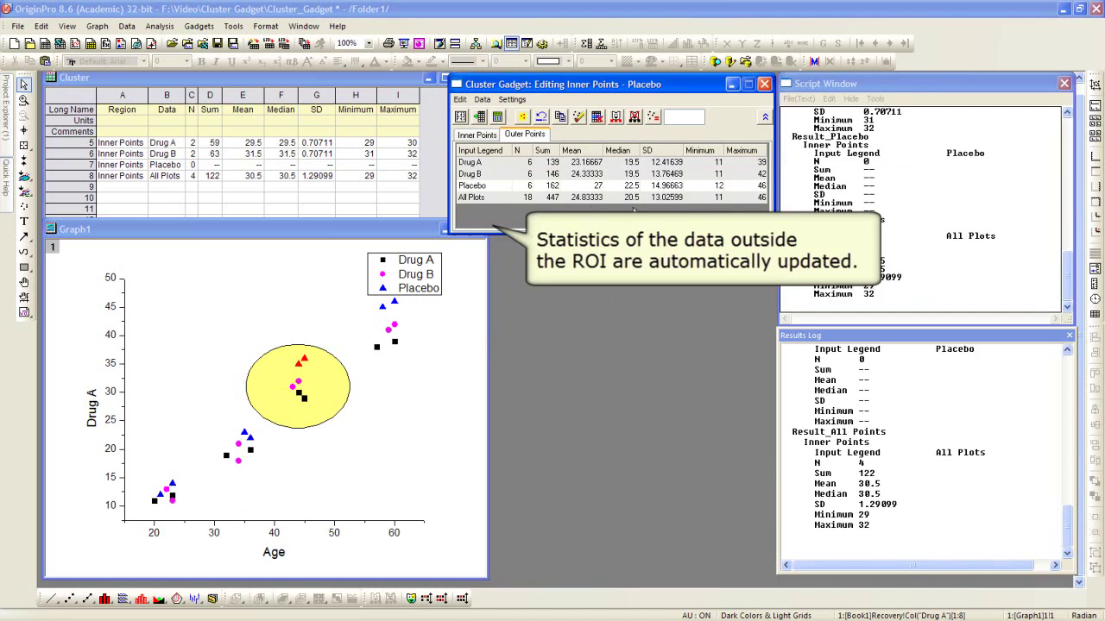
{"action": "left_click", "coordinate": [463, 120]}
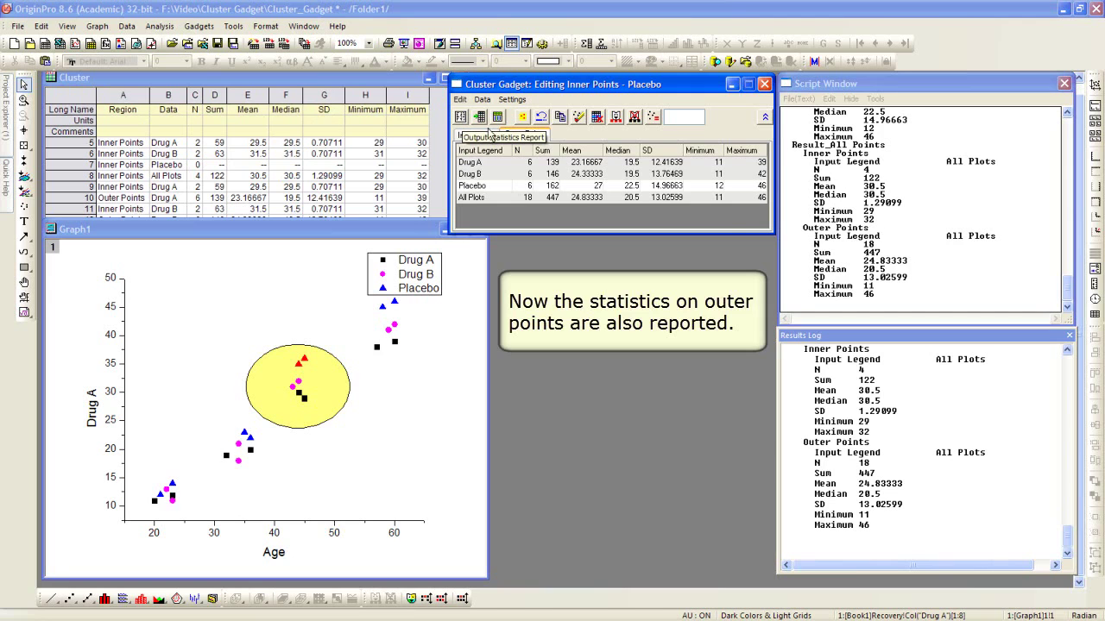
{"action": "left_click", "coordinate": [942, 217]}
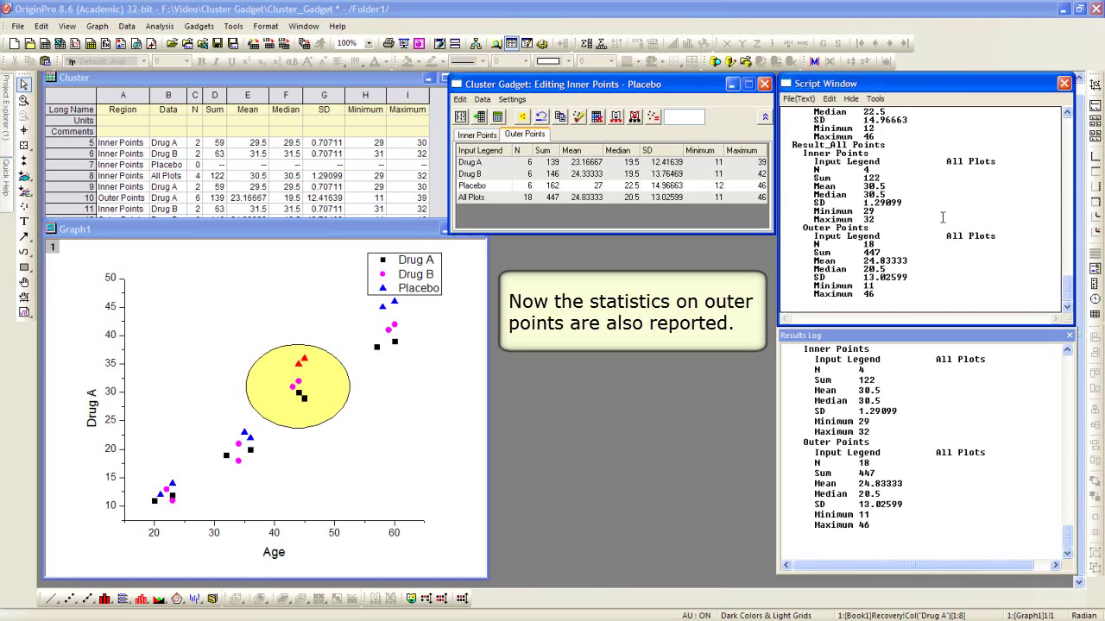
{"action": "left_click", "coordinate": [927, 415]}
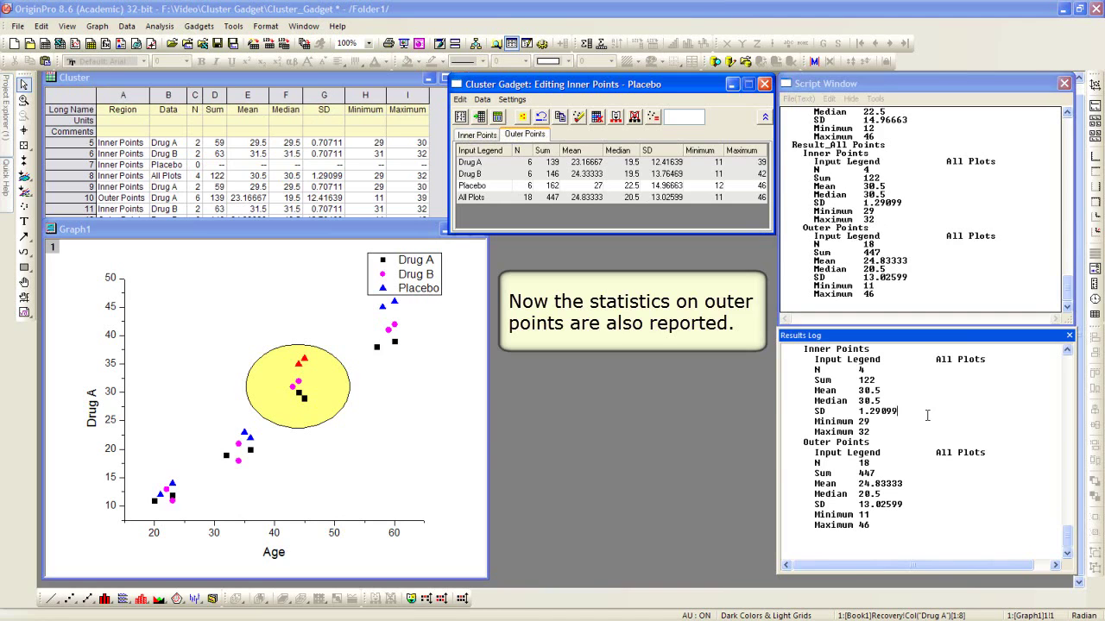
{"action": "left_click", "coordinate": [437, 188]}
Step: Scroll the Cluster worksheet to the Outer Points rows, showing Placebo N 6, mean 27
{"action": "scroll", "coordinate": [437, 188], "scroll_direction": "down", "scroll_amount": 1}
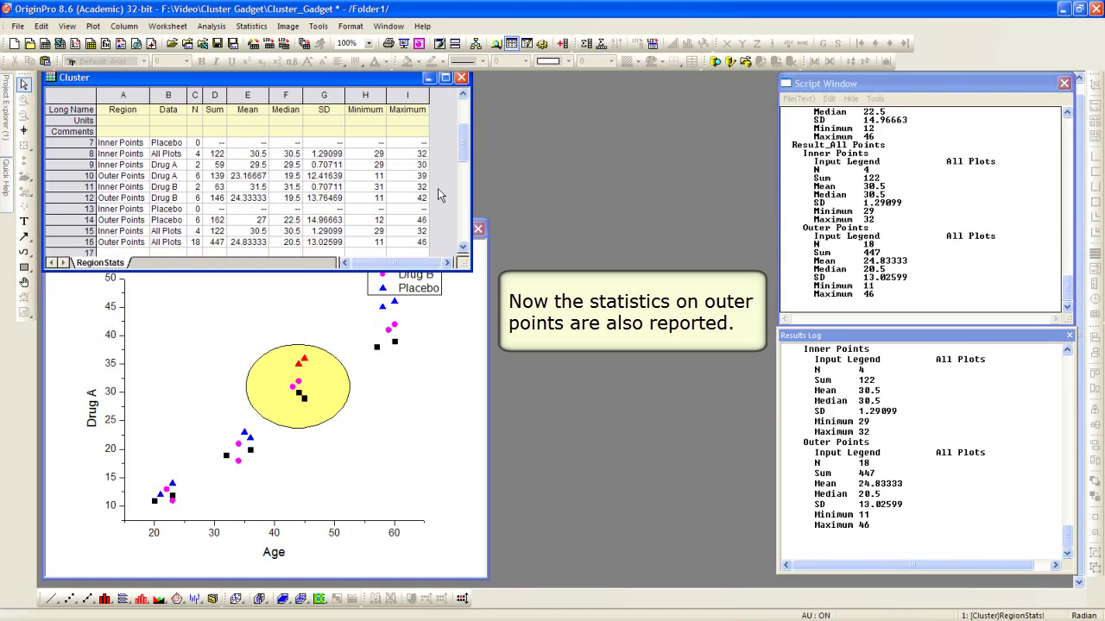